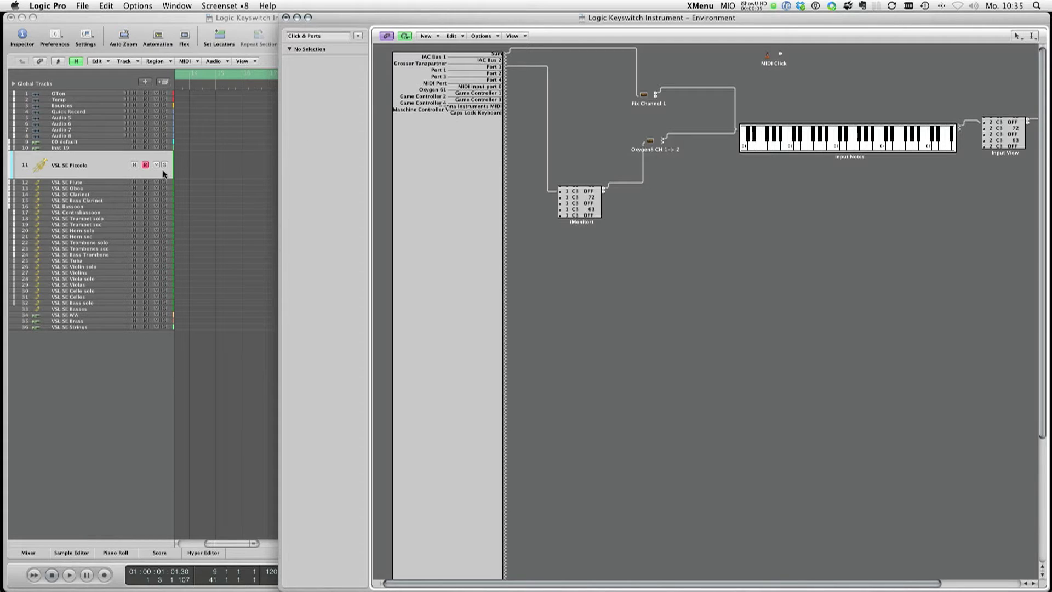
# Select the VSL SE Oboe track so the Environment follows to the MacPro Slave woodwinds layer
pyautogui.click(81, 188)
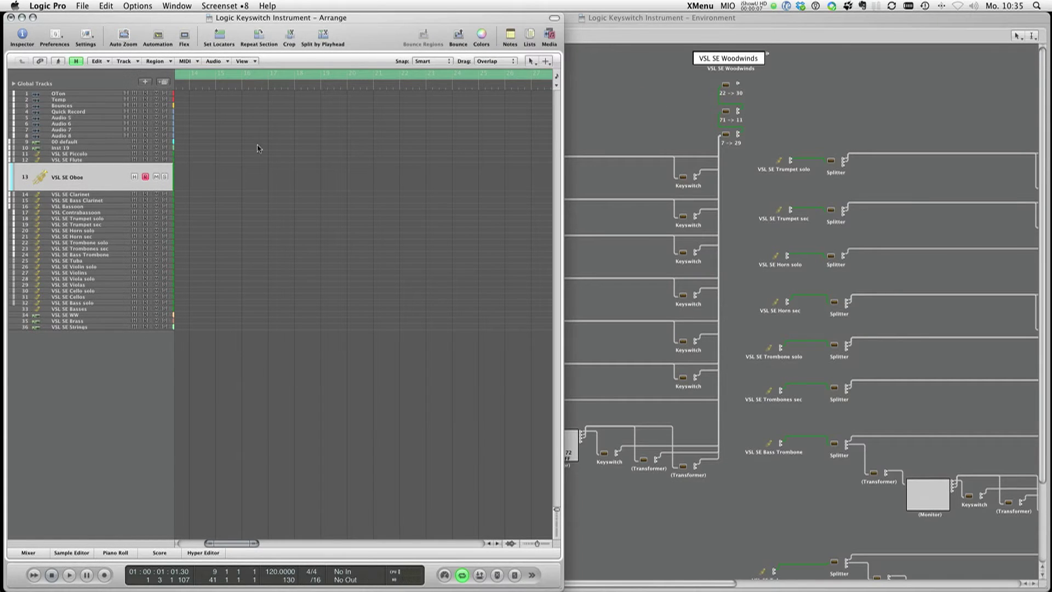
# Bring the Environment forward and look over the Piccolo, Flute and Oboe instrument objects
pyautogui.click(625, 129)
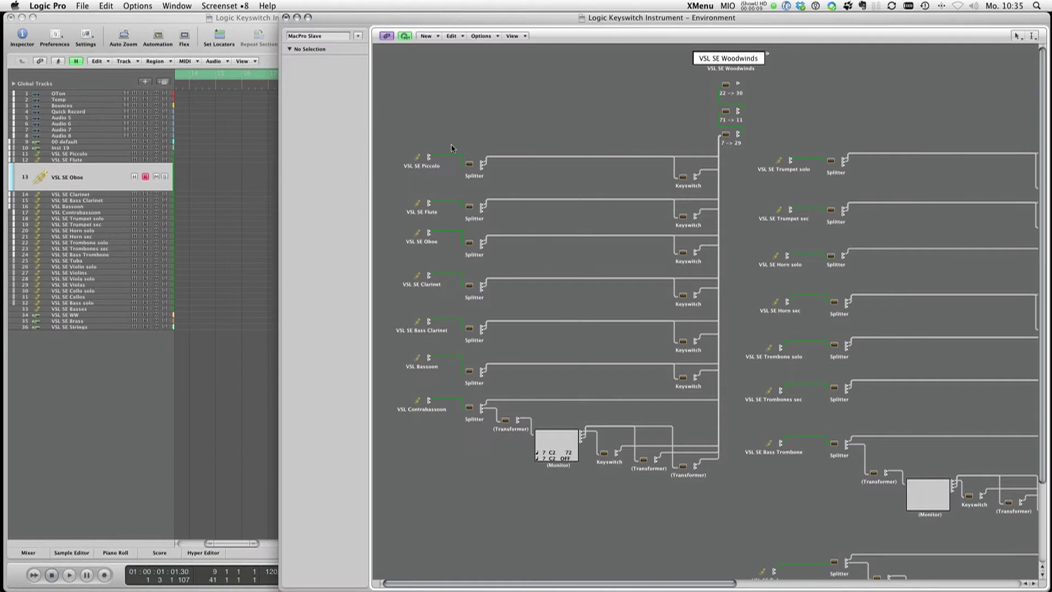
pyautogui.click(422, 160)
pyautogui.click(421, 203)
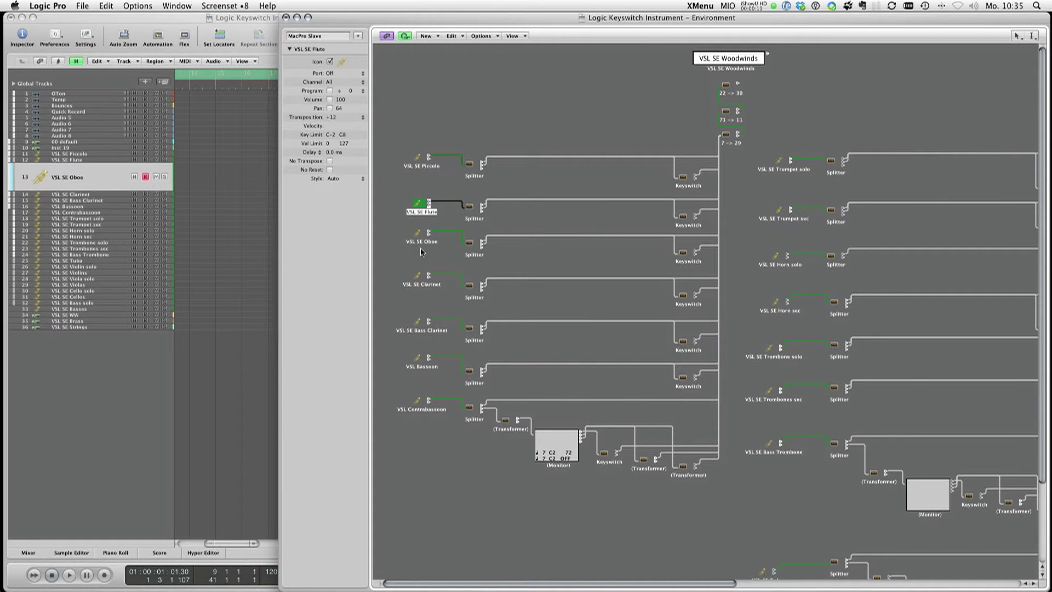
pyautogui.click(422, 239)
pyautogui.click(426, 85)
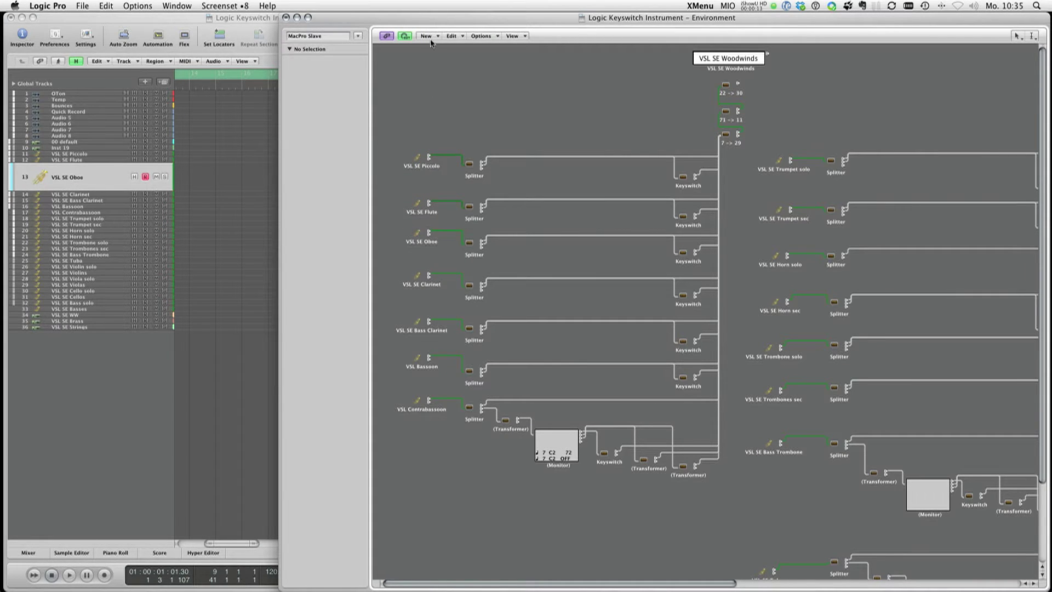
# Create a trial instrument object, toggle its colour palette, then delete it
pyautogui.click(430, 38)
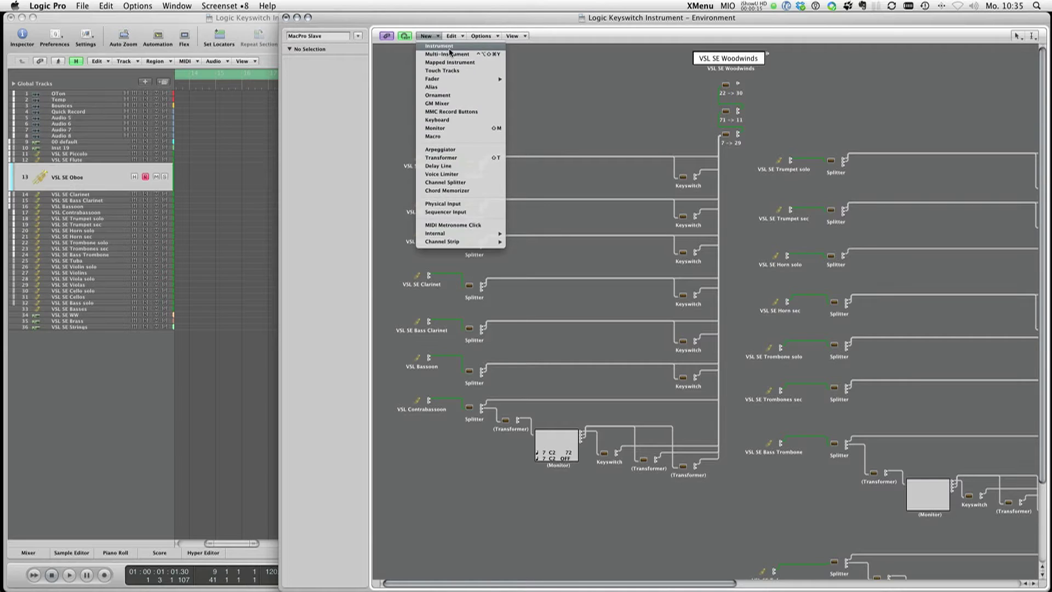
pyautogui.click(448, 46)
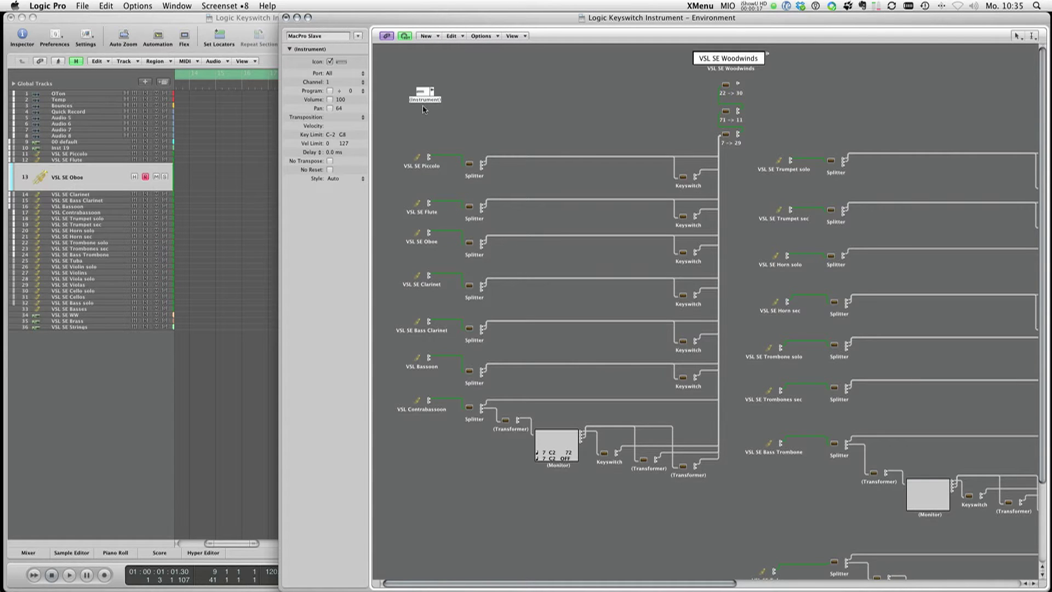
pyautogui.click(429, 91)
pyautogui.hotkey('alt', 'c')
pyautogui.hotkey('alt', 'c')
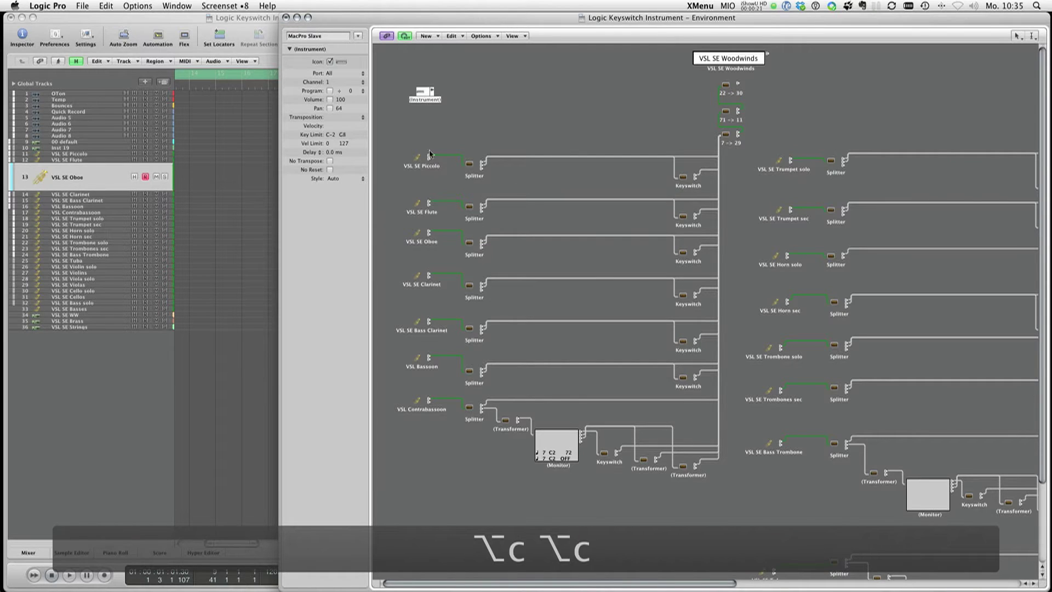
pyautogui.click(433, 91)
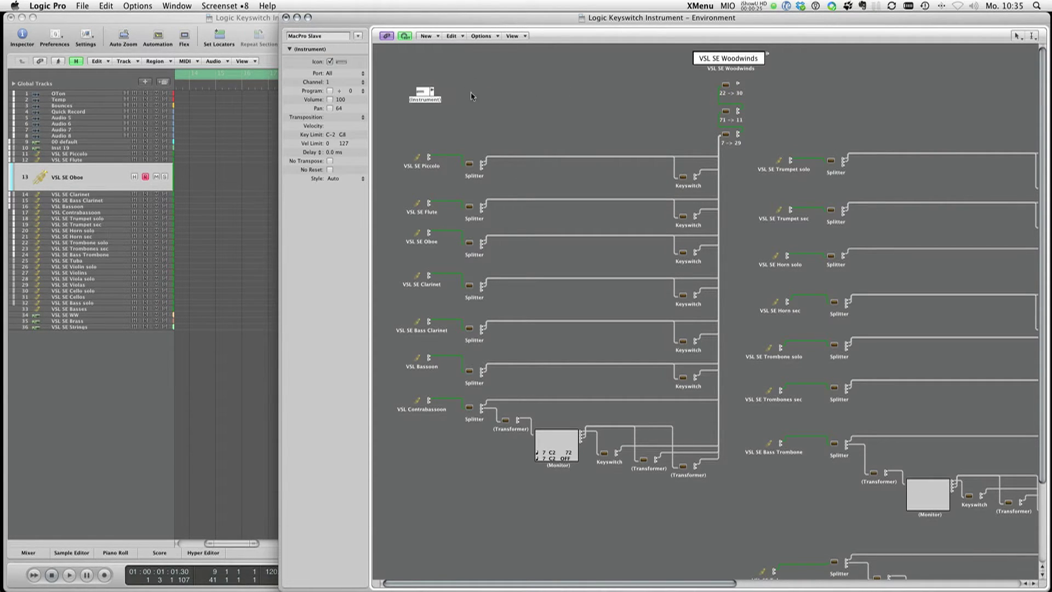
pyautogui.press('Delete')
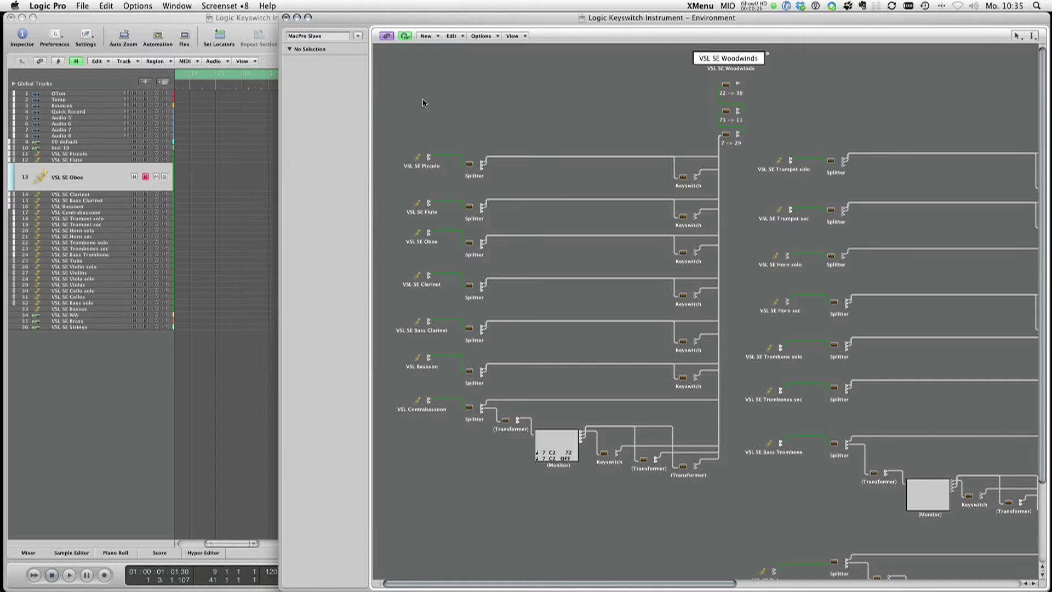
# Show the Click & Ports layer and scroll right to the Sequencer Input chain
pyautogui.click(357, 36)
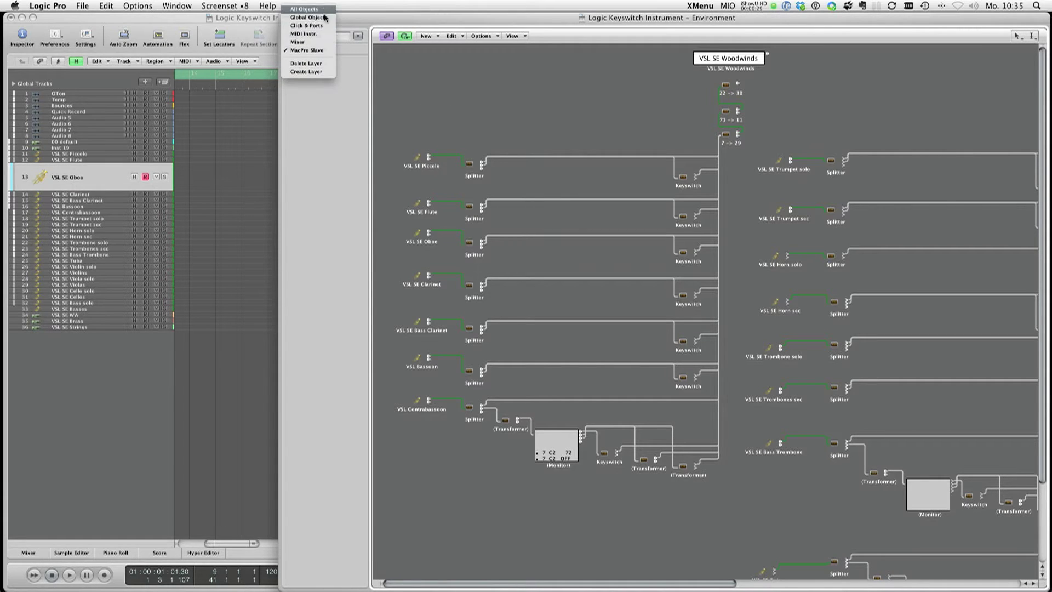
pyautogui.click(306, 25)
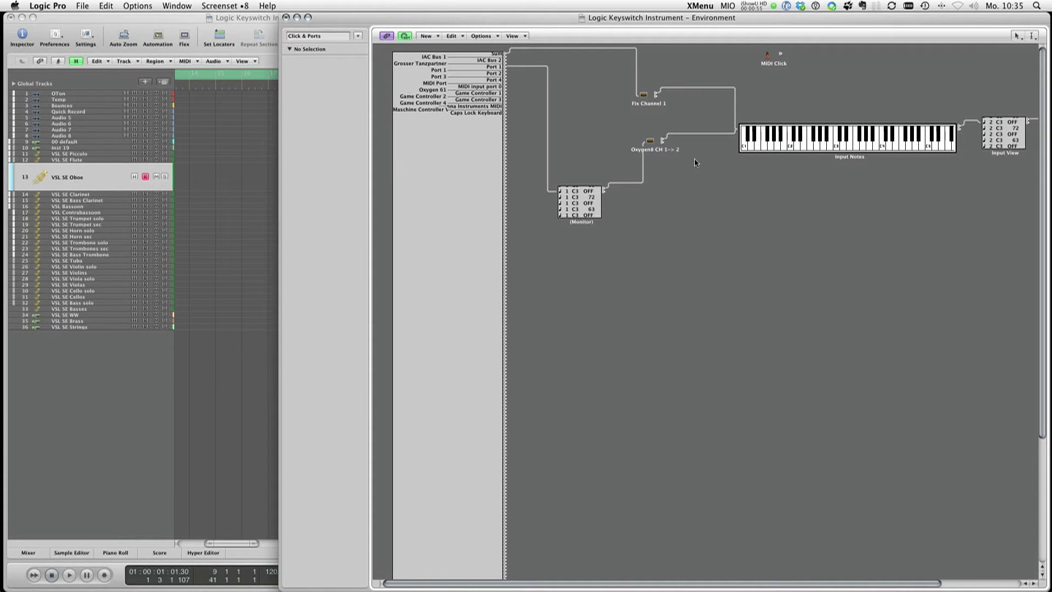
pyautogui.hscroll(5, 694, 159)
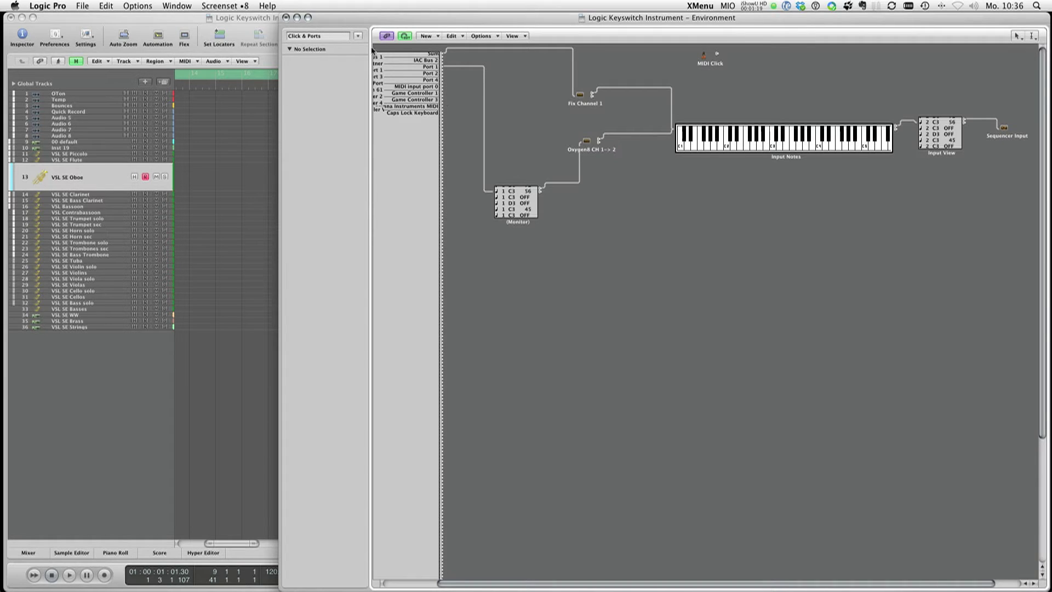
pyautogui.click(358, 36)
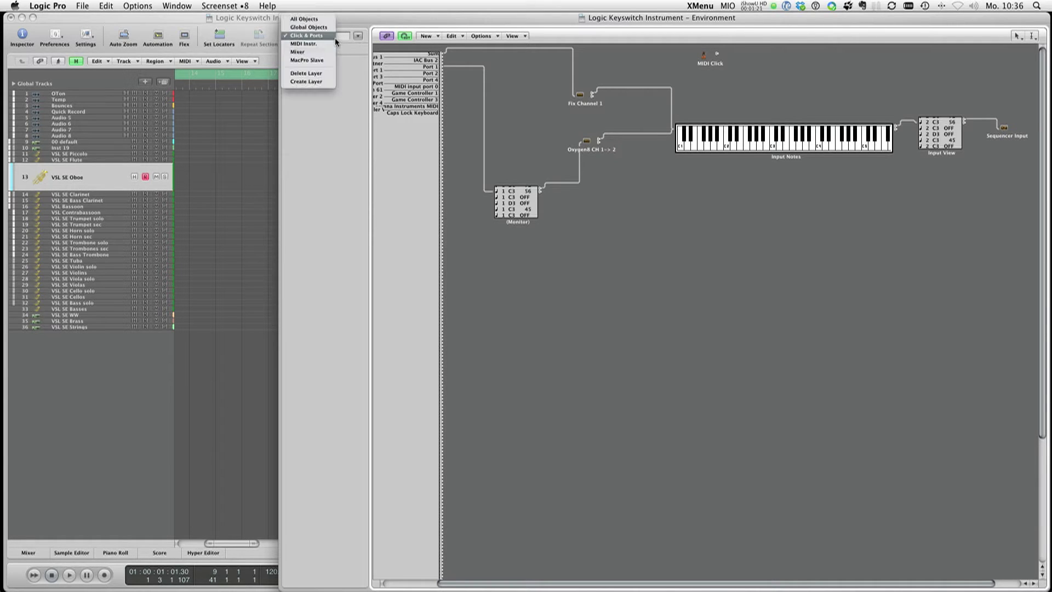
# Return to the MacPro Slave woodwinds layer and select VSL SE Piccolo
pyautogui.click(306, 59)
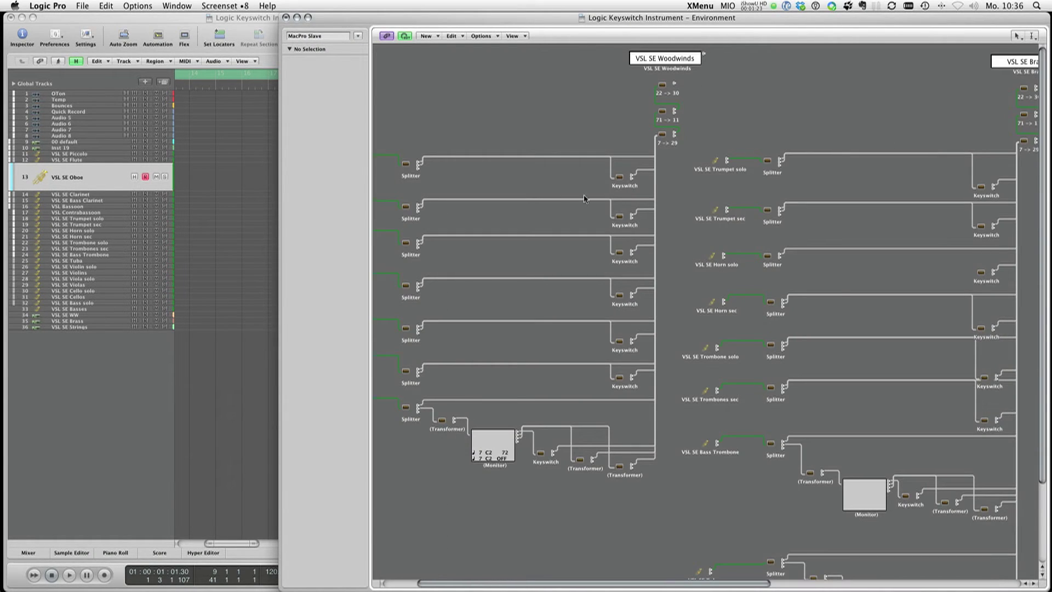
pyautogui.hscroll(-3, 477, 172)
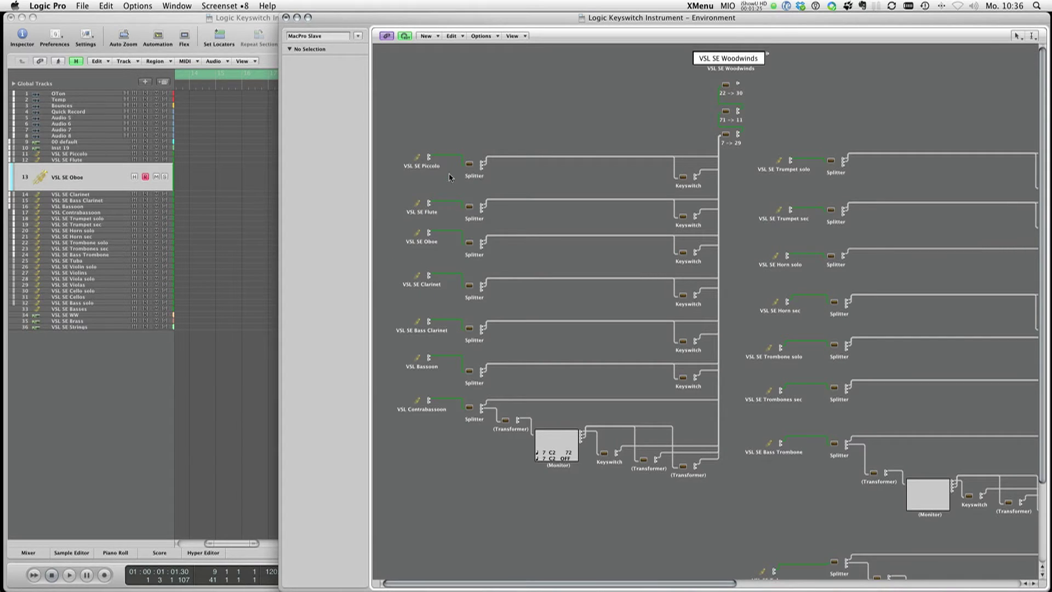
pyautogui.click(417, 161)
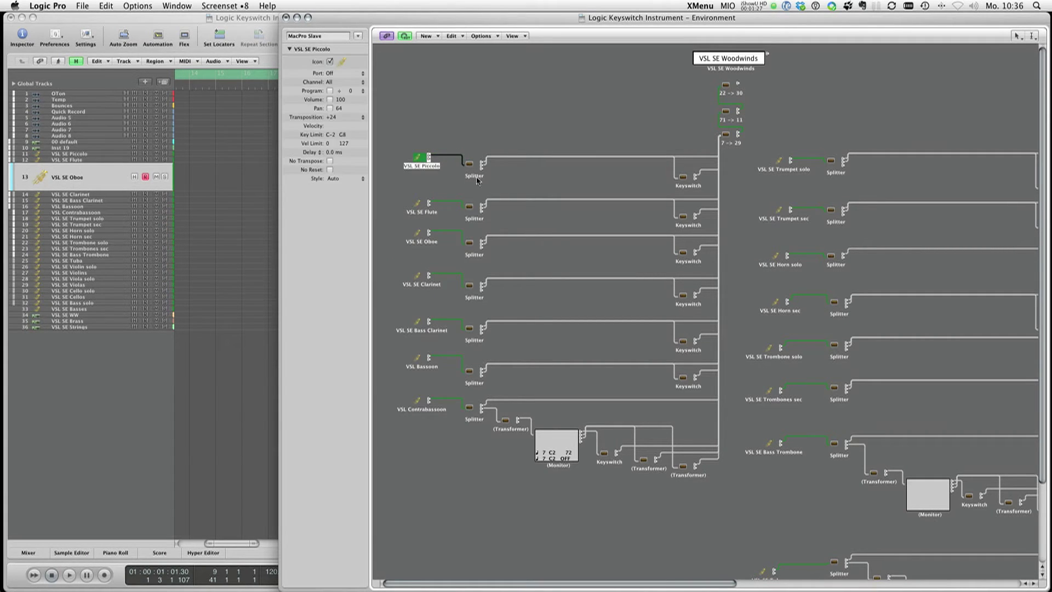
# Open the Piccolo splitter's settings and check its Mode without changing it
pyautogui.click(474, 173)
pyautogui.doubleClick(475, 173)
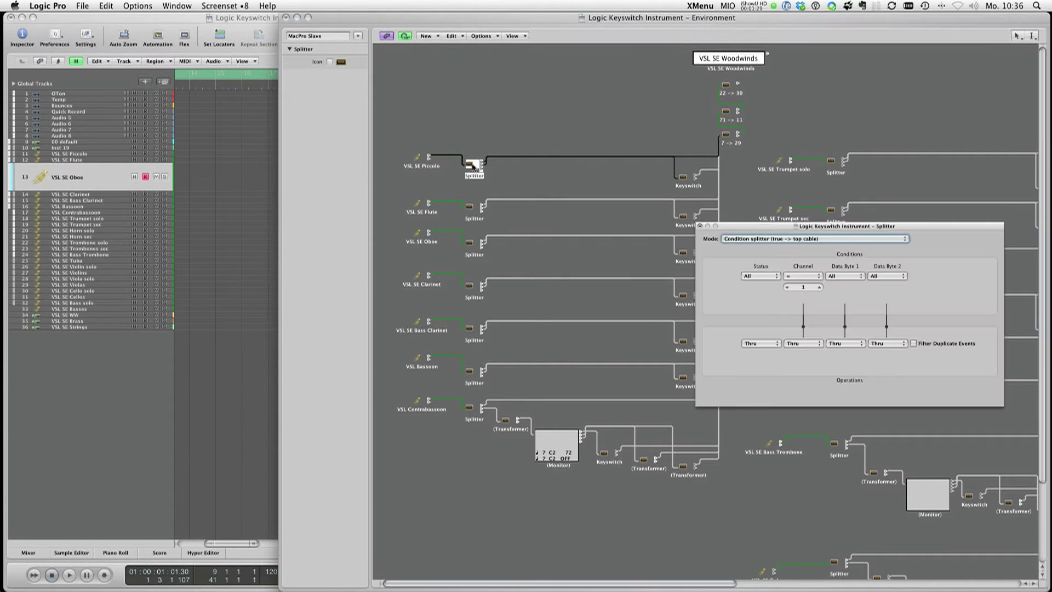
pyautogui.click(767, 238)
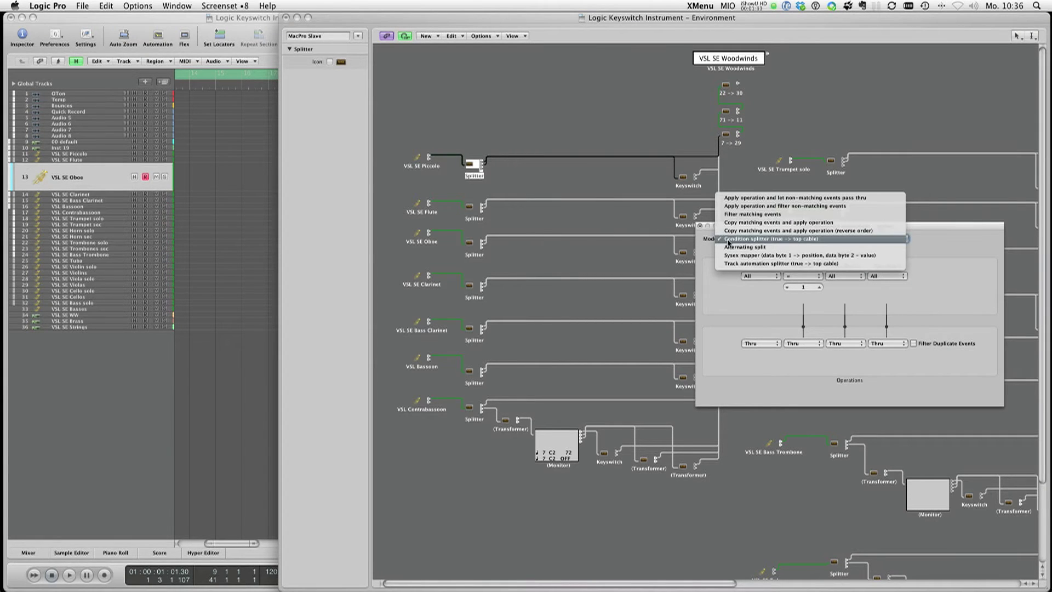
pyautogui.click(705, 244)
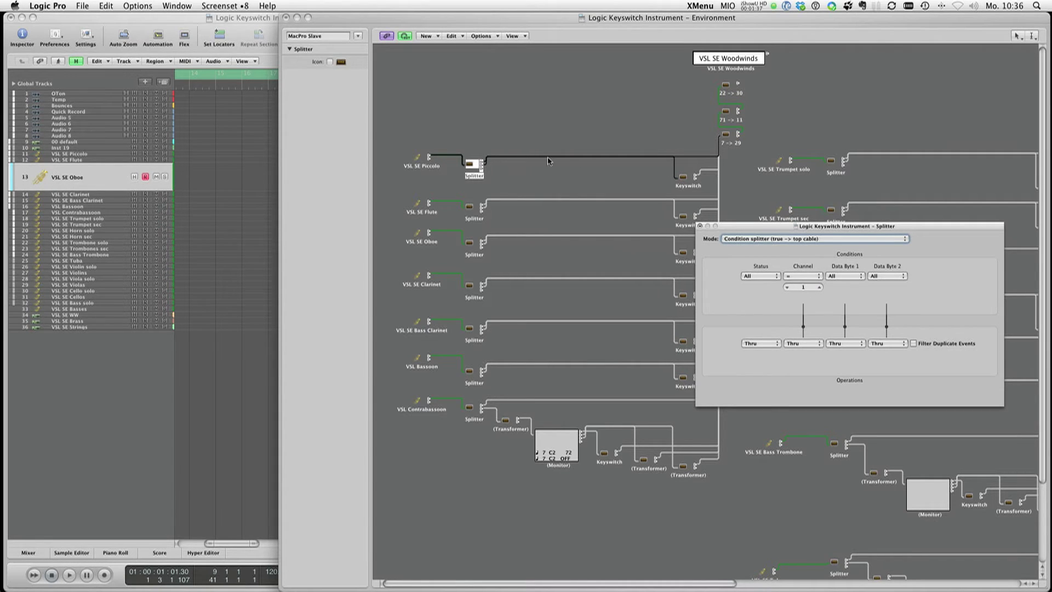
pyautogui.moveTo(725, 133); pyautogui.dragTo(742, 128)
# Inspect the Piccolo keyswitch: notes A4–D#5, Sub 60, fixed to channel 1
pyautogui.click(683, 178)
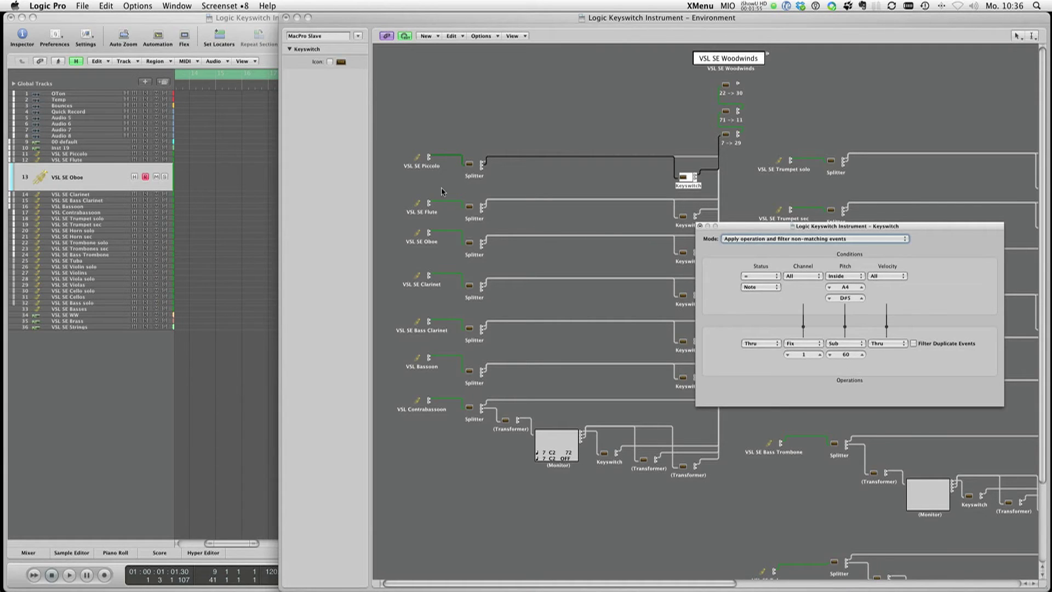
pyautogui.click(418, 159)
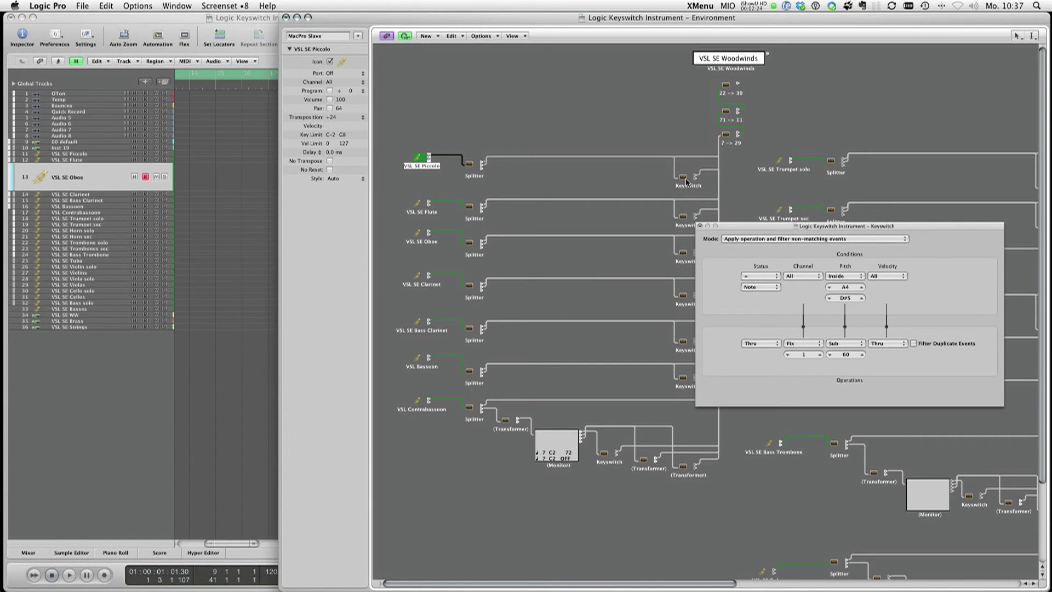
# Review the Flute, Clarinet, Bass Clarinet and Contrabassoon keyswitches, then the A1-to-A-1 transformer
pyautogui.click(684, 218)
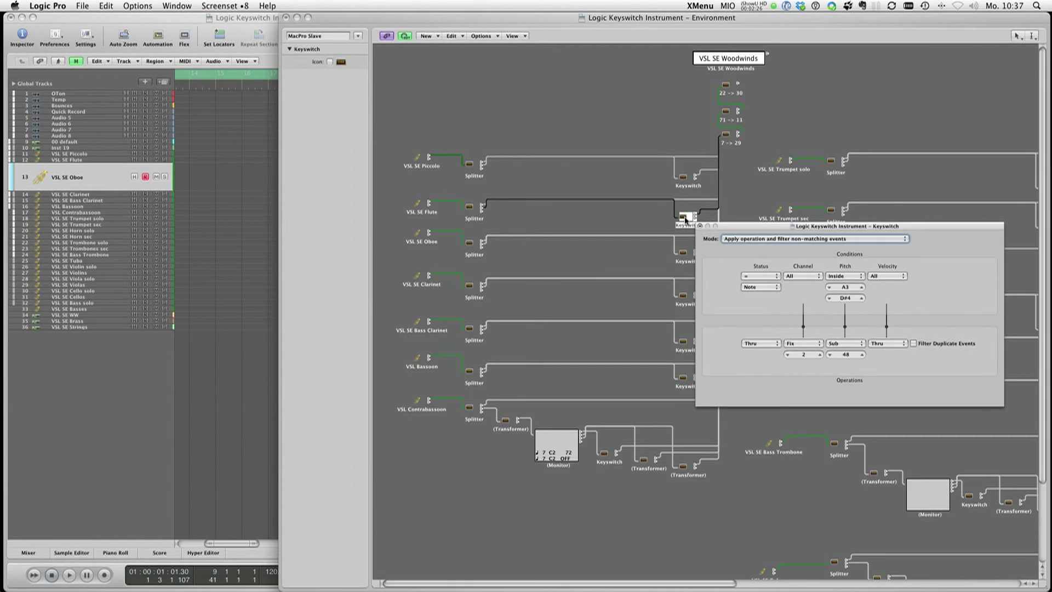
pyautogui.click(684, 304)
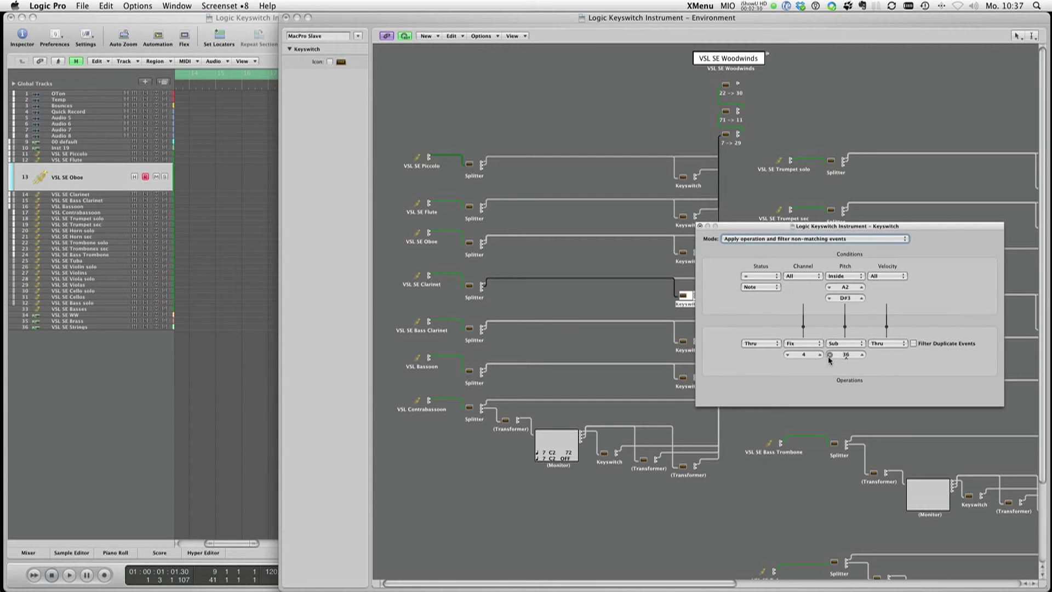
pyautogui.click(683, 344)
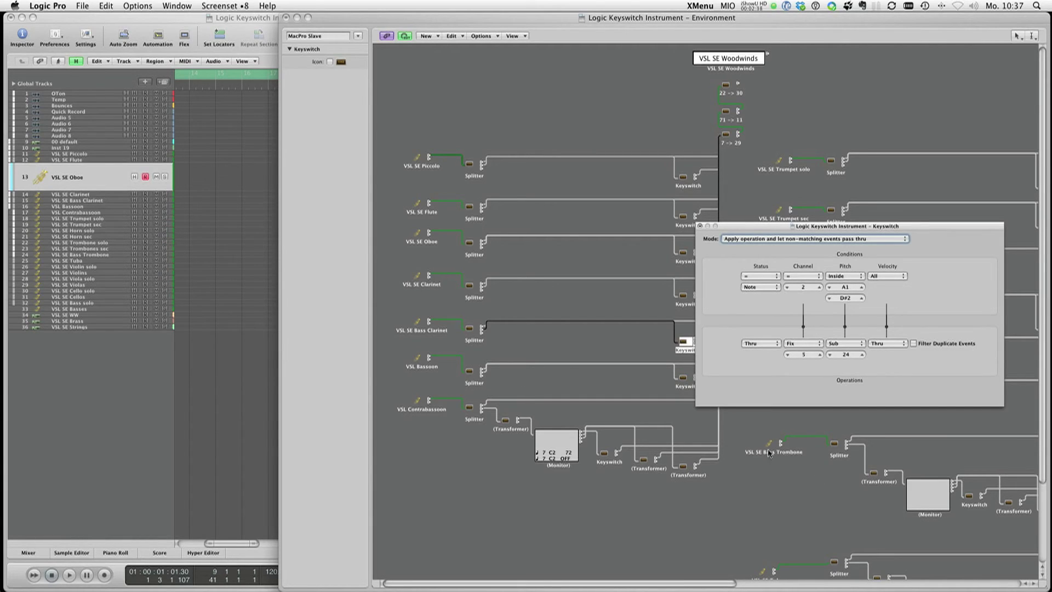
pyautogui.click(605, 454)
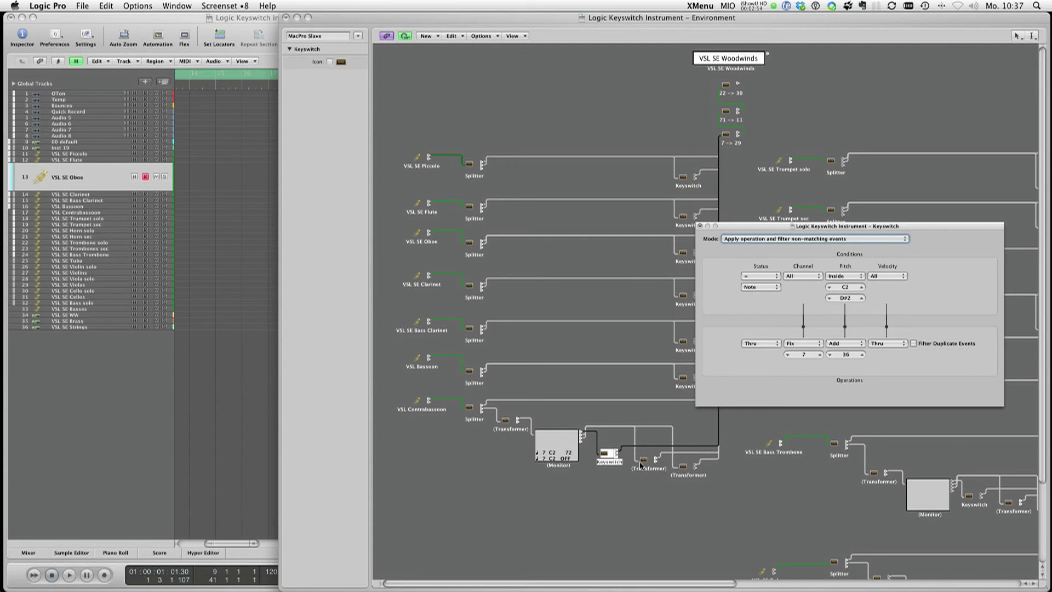
pyautogui.click(659, 457)
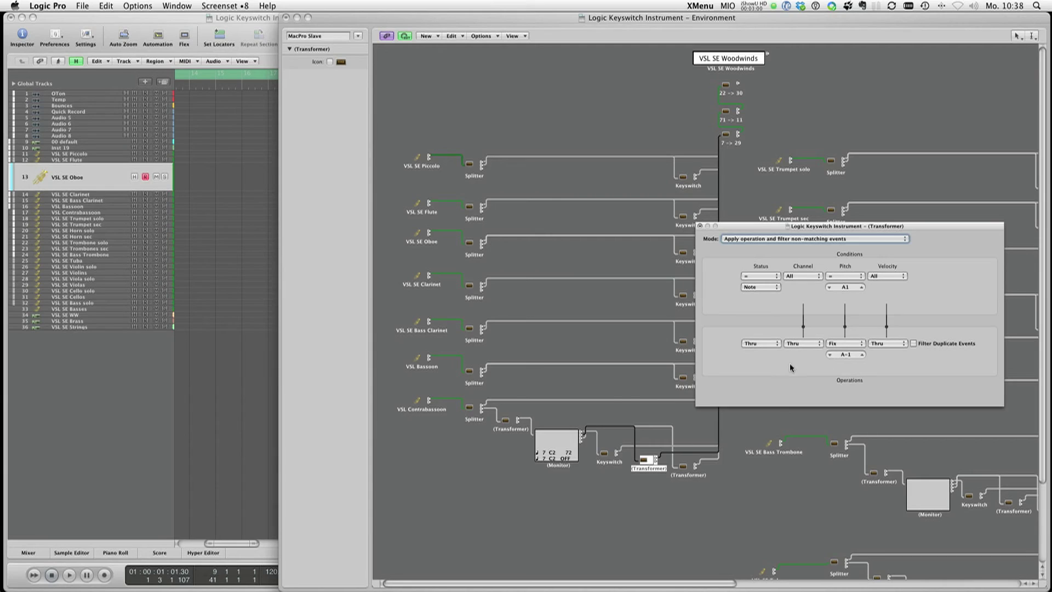
# Inspect VSL SE Contrabassoon's second transformer, mapping B1 to B-1, then deselect
pyautogui.click(420, 403)
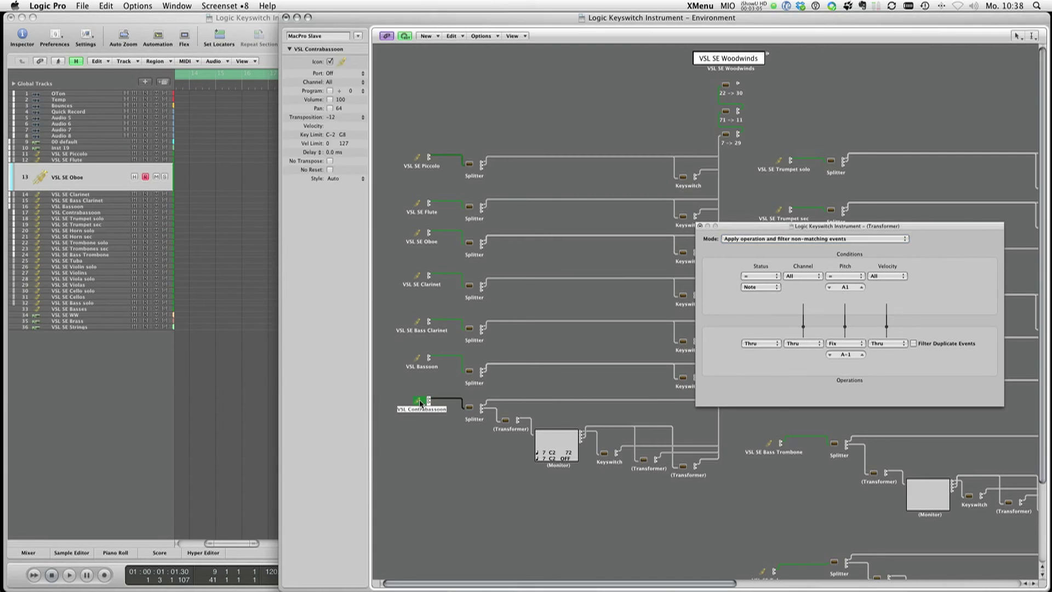
pyautogui.click(682, 466)
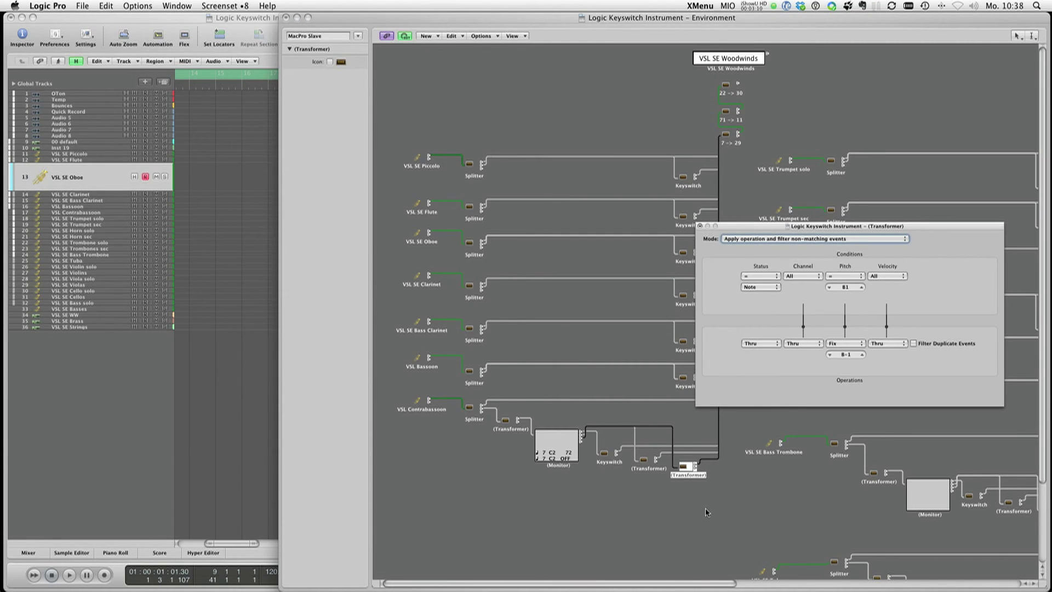
pyautogui.click(689, 501)
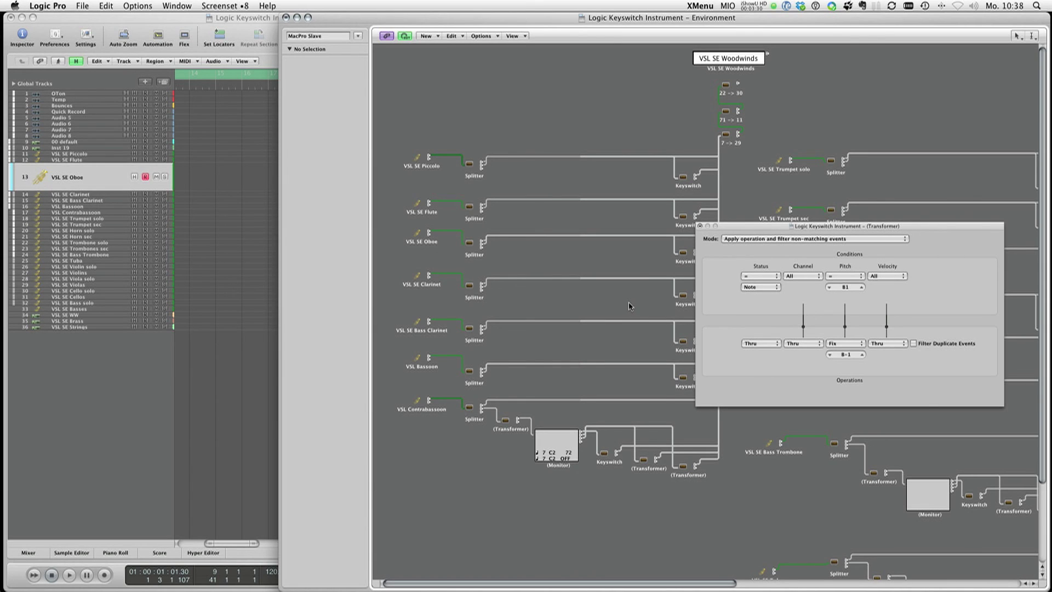
# Close the Contrabassoon Transformer editor window
pyautogui.click(700, 225)
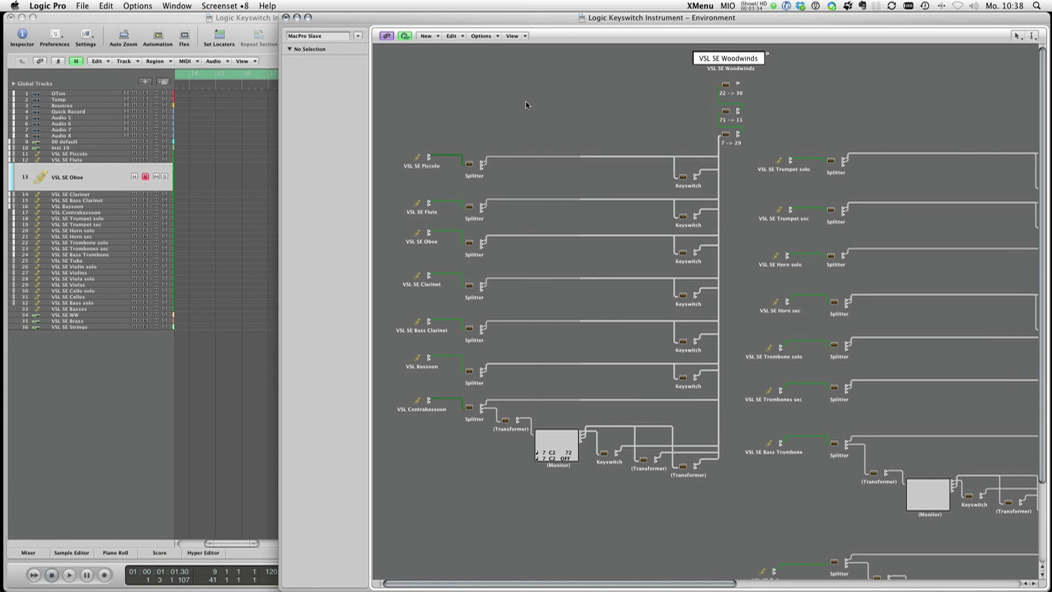